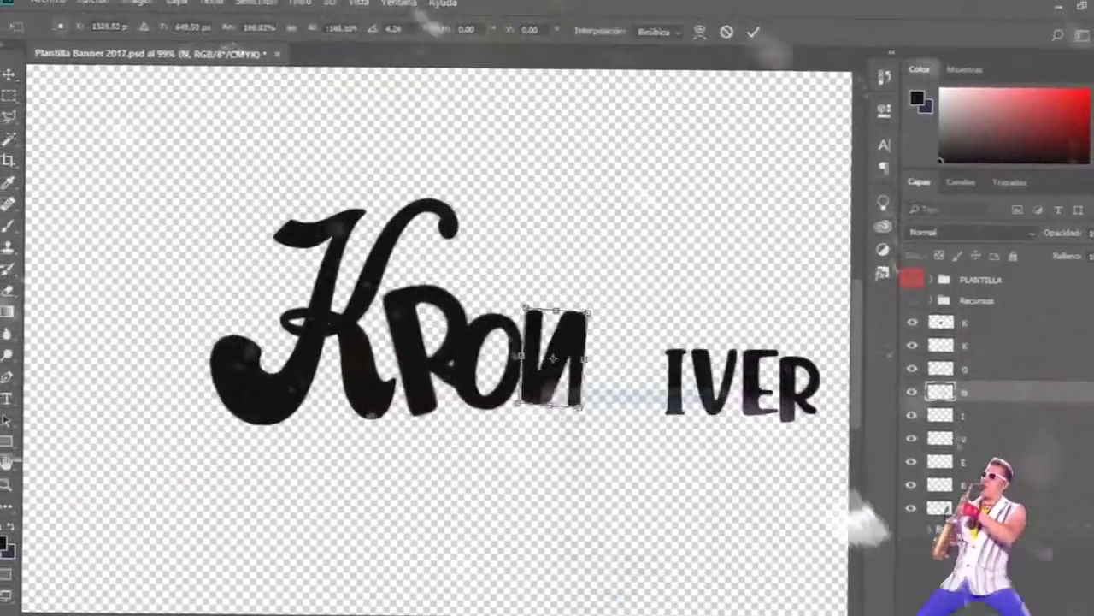
Bring up the transform options for the repositioned N letter of the Kronivers logo
right_click(561, 395)
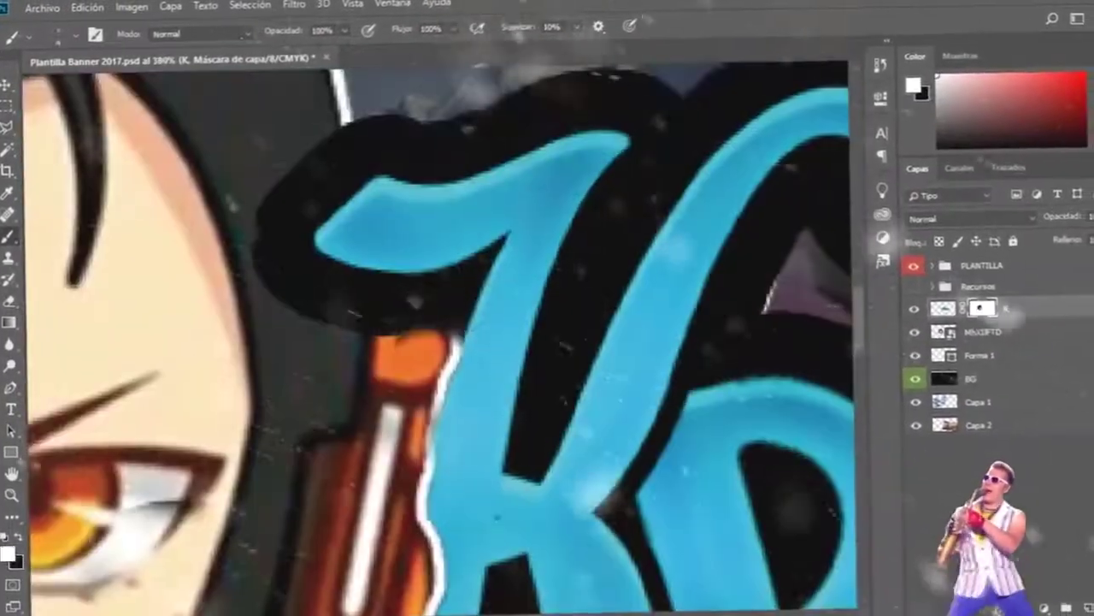
Zoom out to view the whole banner with the Kronivers logo and surrounding artwork
key("ctrl+minus")
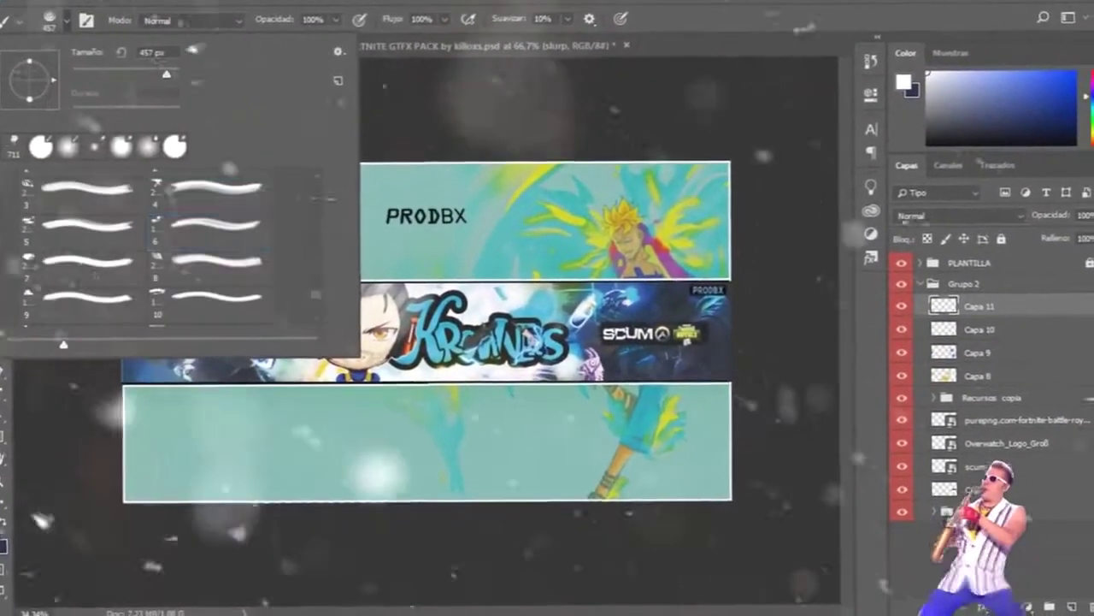
Pick brush preset 5, then reveal the collection containing the splatter brushes
left_click(81, 226)
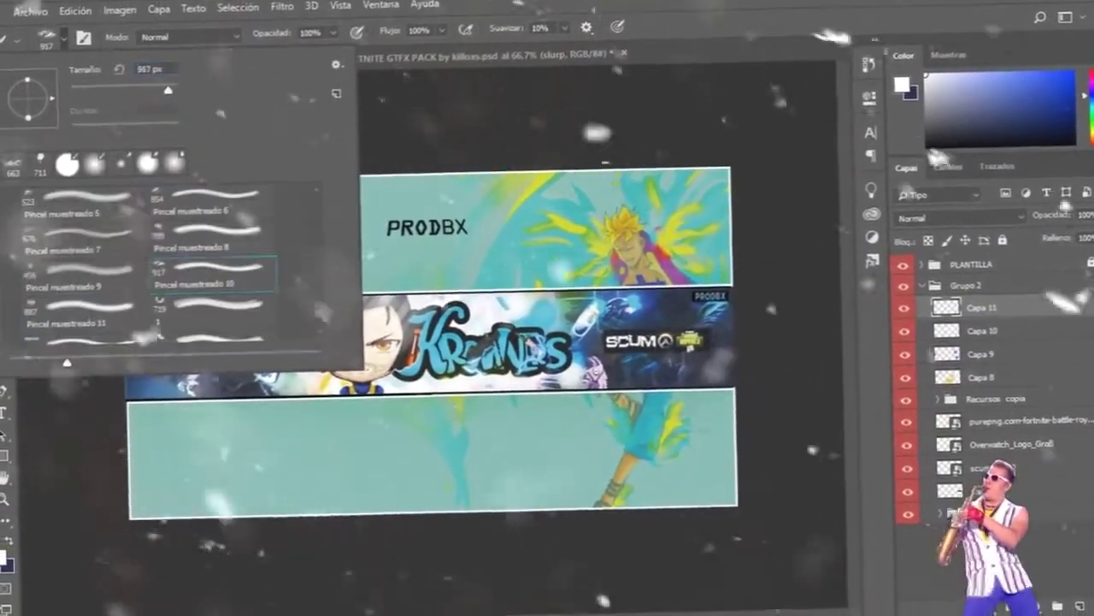
left_click(90, 256)
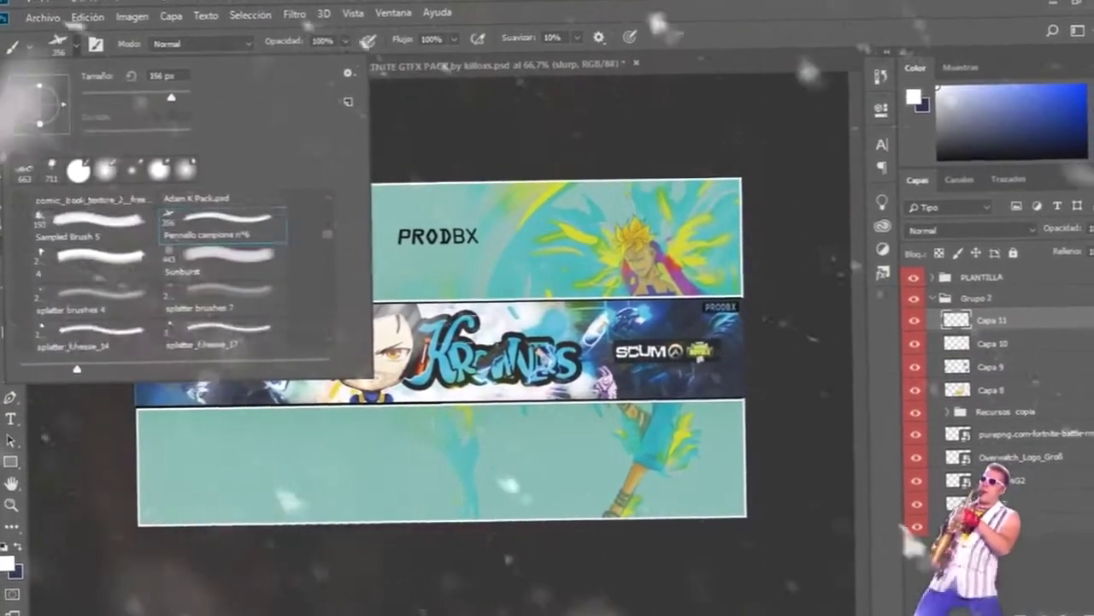